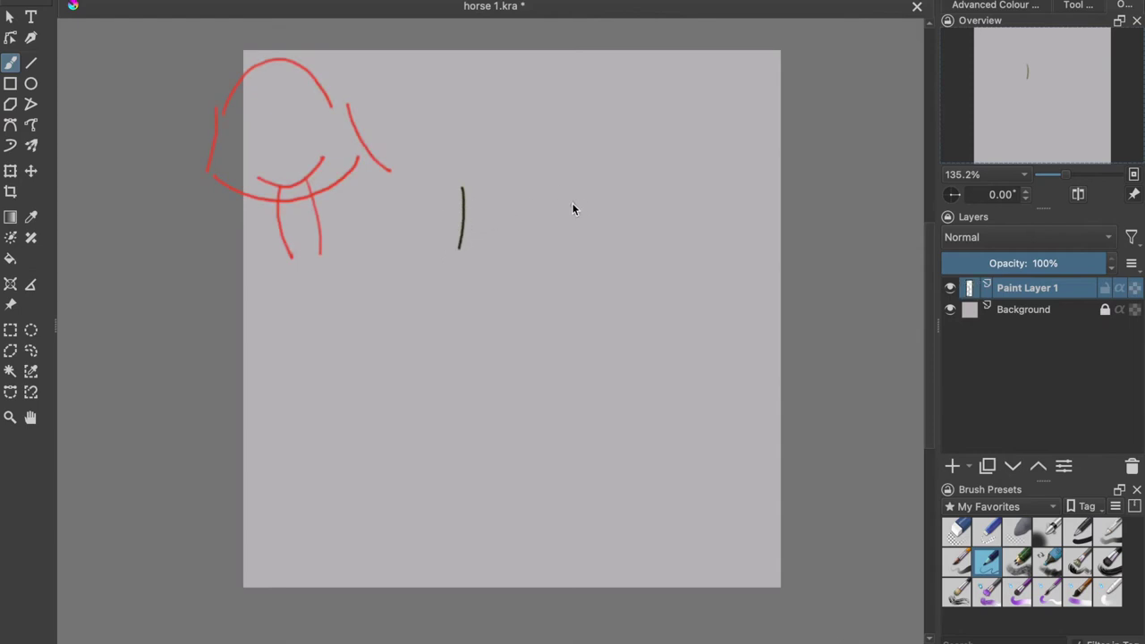
Step: Sketch the horse's head construction with a dome, side curves, a jaw arc with a smaller inner arc, and two nose lines below
{"action": "left_click_drag", "start_coordinate": [557, 185], "coordinate": [594, 240]}
{"action": "key", "text": "ctrl+z"}
{"action": "left_click_drag", "start_coordinate": [559, 185], "coordinate": [596, 243]}
{"action": "left_click_drag", "start_coordinate": [461, 188], "coordinate": [529, 182]}
{"action": "key", "text": "ctrl+z"}
{"action": "left_click_drag", "start_coordinate": [452, 192], "coordinate": [546, 188]}
{"action": "left_click_drag", "start_coordinate": [442, 245], "coordinate": [569, 231]}
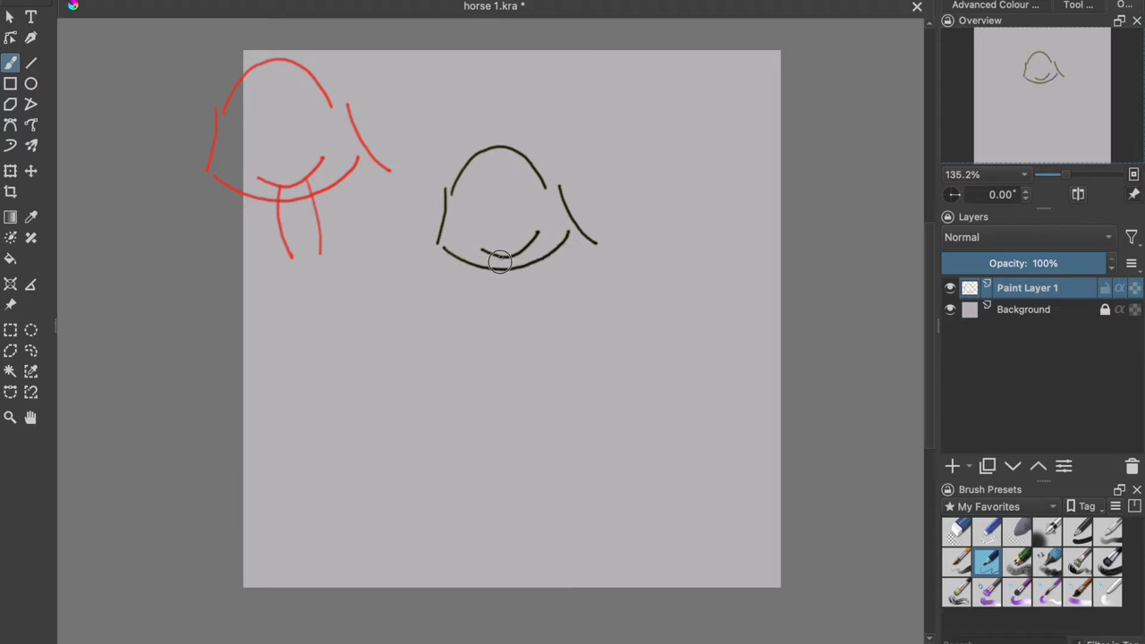
{"action": "left_click_drag", "start_coordinate": [501, 258], "coordinate": [512, 319]}
{"action": "left_click_drag", "start_coordinate": [525, 253], "coordinate": [536, 315]}
Step: Fade the head sketch and, on a new layer, draw guide marks for both eyes and a circle for the muzzle
{"action": "left_click", "coordinate": [952, 466]}
{"action": "left_click", "coordinate": [1025, 309]}
{"action": "left_click", "coordinate": [982, 259]}
{"action": "left_click", "coordinate": [1028, 288]}
{"action": "mouse_move", "coordinate": [452, 230]}
{"action": "left_mouse_down"}
{"action": "mouse_move", "coordinate": [472, 255]}
{"action": "mouse_move", "coordinate": [460, 226]}
{"action": "left_mouse_up"}
{"action": "mouse_move", "coordinate": [558, 208]}
{"action": "left_mouse_down"}
{"action": "mouse_move", "coordinate": [550, 243]}
{"action": "mouse_move", "coordinate": [568, 206]}
{"action": "left_mouse_up"}
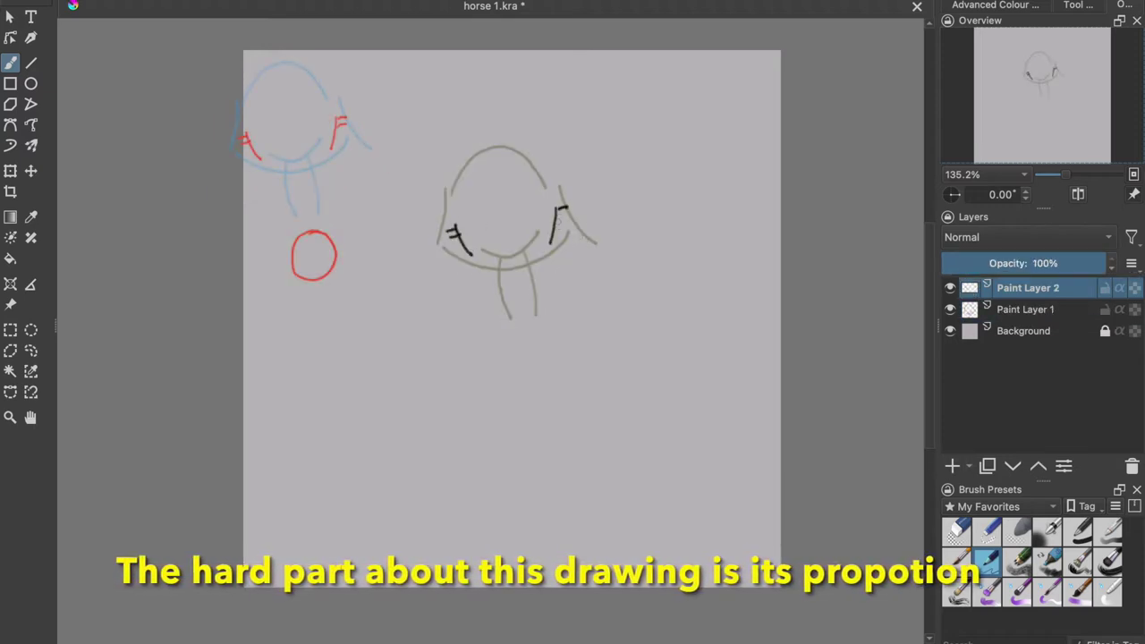
{"action": "mouse_move", "coordinate": [529, 338]}
{"action": "left_mouse_down"}
{"action": "mouse_move", "coordinate": [534, 388]}
{"action": "mouse_move", "coordinate": [529, 338]}
{"action": "left_mouse_up"}
Step: On another new layer, sketch a larger dome around the head, the long neck lines and the cheek lines
{"action": "key", "text": "Insert"}
{"action": "left_click", "coordinate": [1014, 293]}
{"action": "left_click_drag", "start_coordinate": [438, 173], "coordinate": [450, 199]}
{"action": "left_click_drag", "start_coordinate": [559, 153], "coordinate": [547, 179]}
{"action": "mouse_move", "coordinate": [440, 173]}
{"action": "left_mouse_down"}
{"action": "mouse_move", "coordinate": [550, 154]}
{"action": "mouse_move", "coordinate": [542, 137]}
{"action": "mouse_move", "coordinate": [555, 154]}
{"action": "mouse_move", "coordinate": [367, 506]}
{"action": "left_mouse_up"}
{"action": "key", "text": "ctrl+z"}
{"action": "left_click_drag", "start_coordinate": [536, 411], "coordinate": [535, 526]}
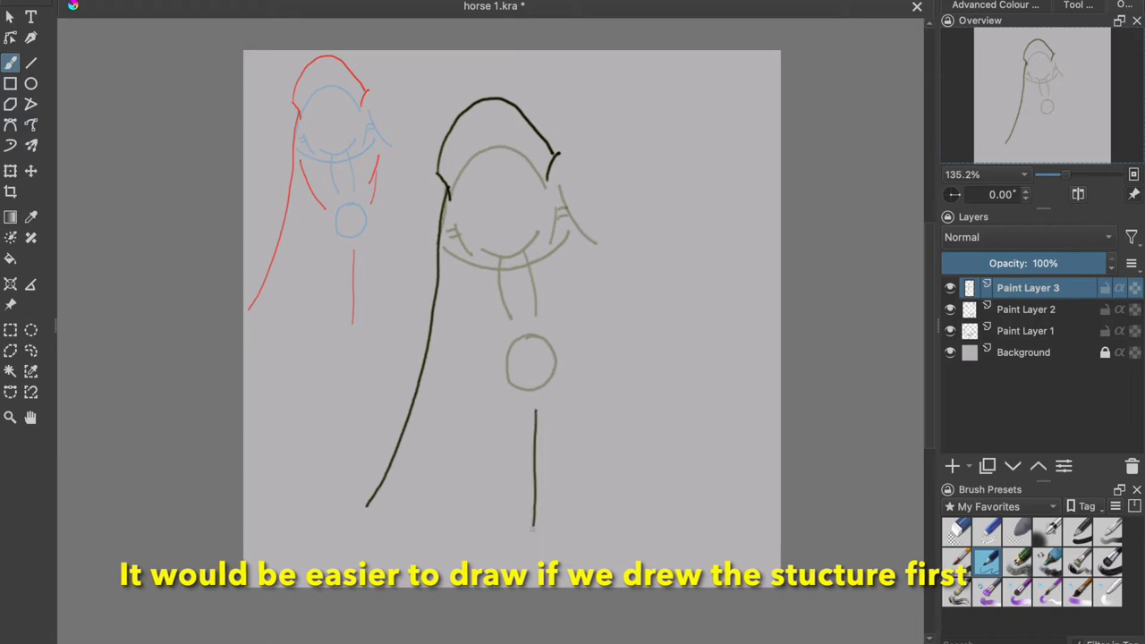
{"action": "left_click_drag", "start_coordinate": [449, 267], "coordinate": [490, 344]}
{"action": "left_click_drag", "start_coordinate": [575, 257], "coordinate": [564, 335]}
Step: Fade the previous sketch and, on a new layer, add guides for the ears, cheeks, nose and chin plus the pointed chest edge
{"action": "left_click", "coordinate": [952, 466]}
{"action": "left_click", "coordinate": [1005, 309]}
{"action": "left_click", "coordinate": [1007, 264]}
{"action": "left_click", "coordinate": [1011, 289]}
{"action": "mouse_move", "coordinate": [451, 266]}
{"action": "left_mouse_down"}
{"action": "mouse_move", "coordinate": [451, 294]}
{"action": "mouse_move", "coordinate": [486, 350]}
{"action": "left_mouse_up"}
{"action": "key", "text": "ctrl+z"}
{"action": "mouse_move", "coordinate": [514, 387]}
{"action": "left_mouse_down"}
{"action": "mouse_move", "coordinate": [554, 373]}
{"action": "mouse_move", "coordinate": [525, 373]}
{"action": "left_mouse_up"}
{"action": "mouse_move", "coordinate": [537, 352]}
{"action": "left_mouse_down"}
{"action": "mouse_move", "coordinate": [542, 370]}
{"action": "mouse_move", "coordinate": [535, 364]}
{"action": "left_mouse_up"}
{"action": "left_click_drag", "start_coordinate": [790, 305], "coordinate": [792, 349]}
{"action": "left_click_drag", "start_coordinate": [825, 294], "coordinate": [841, 350]}
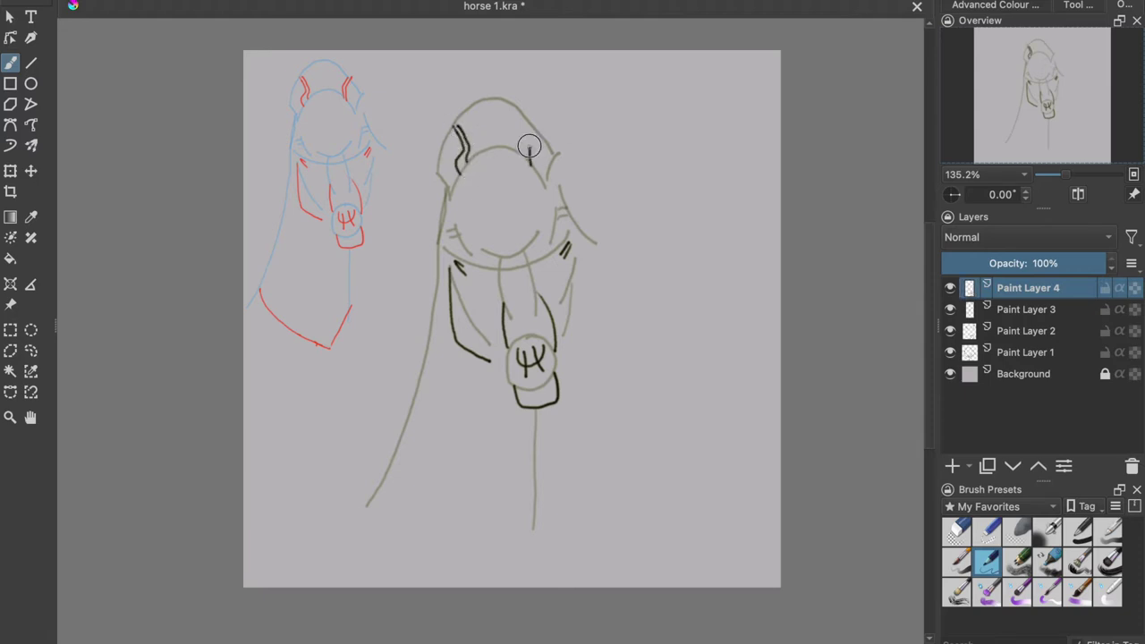
{"action": "mouse_move", "coordinate": [387, 476]}
{"action": "left_mouse_down"}
{"action": "mouse_move", "coordinate": [457, 552]}
{"action": "mouse_move", "coordinate": [532, 489]}
{"action": "left_mouse_up"}
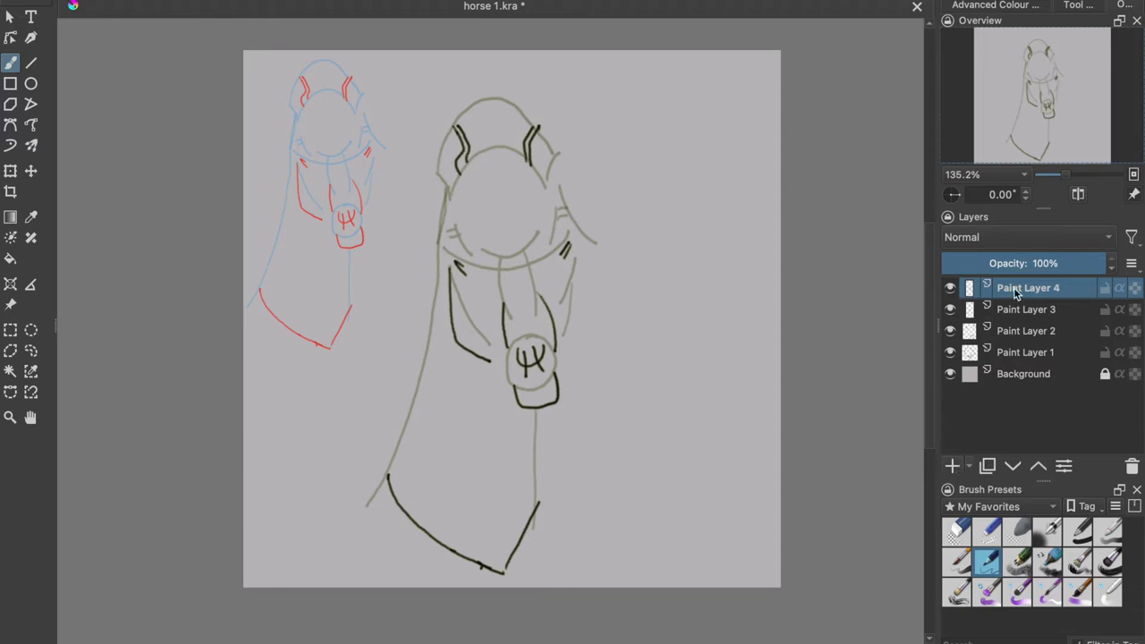
Step: On a new layer, sketch the forelock strands between the ears and the mane strands along the back of the neck
{"action": "left_click", "coordinate": [952, 466]}
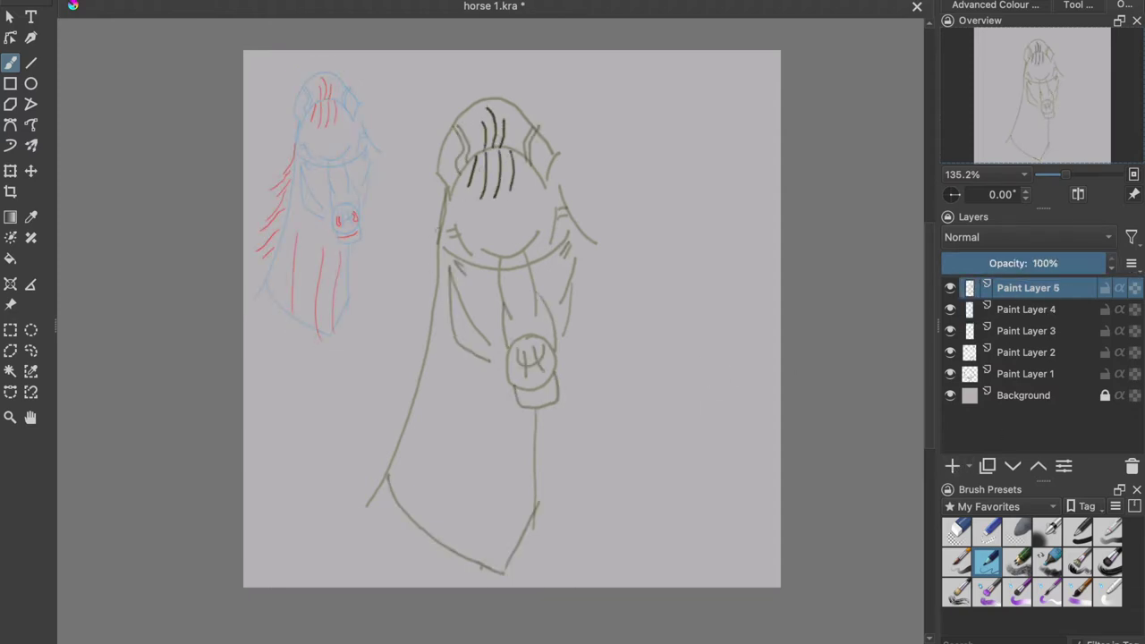
{"action": "left_click_drag", "start_coordinate": [424, 311], "coordinate": [399, 355]}
{"action": "mouse_move", "coordinate": [420, 347]}
{"action": "left_mouse_down"}
{"action": "mouse_move", "coordinate": [377, 386]}
{"action": "mouse_move", "coordinate": [374, 419]}
{"action": "left_mouse_up"}
{"action": "key", "text": "ctrl+z"}
Step: Sketch three long lines down the neck, and add the nostrils and mouth on the muzzle
{"action": "mouse_move", "coordinate": [411, 384]}
{"action": "left_mouse_down"}
{"action": "mouse_move", "coordinate": [368, 422]}
{"action": "mouse_move", "coordinate": [435, 535]}
{"action": "mouse_move", "coordinate": [443, 389]}
{"action": "left_mouse_up"}
{"action": "key", "text": "ctrl+z"}
{"action": "mouse_move", "coordinate": [486, 580]}
{"action": "left_mouse_down"}
{"action": "mouse_move", "coordinate": [475, 526]}
{"action": "mouse_move", "coordinate": [490, 416]}
{"action": "left_mouse_up"}
{"action": "key", "text": "ctrl+z"}
{"action": "left_click_drag", "start_coordinate": [508, 564], "coordinate": [520, 423]}
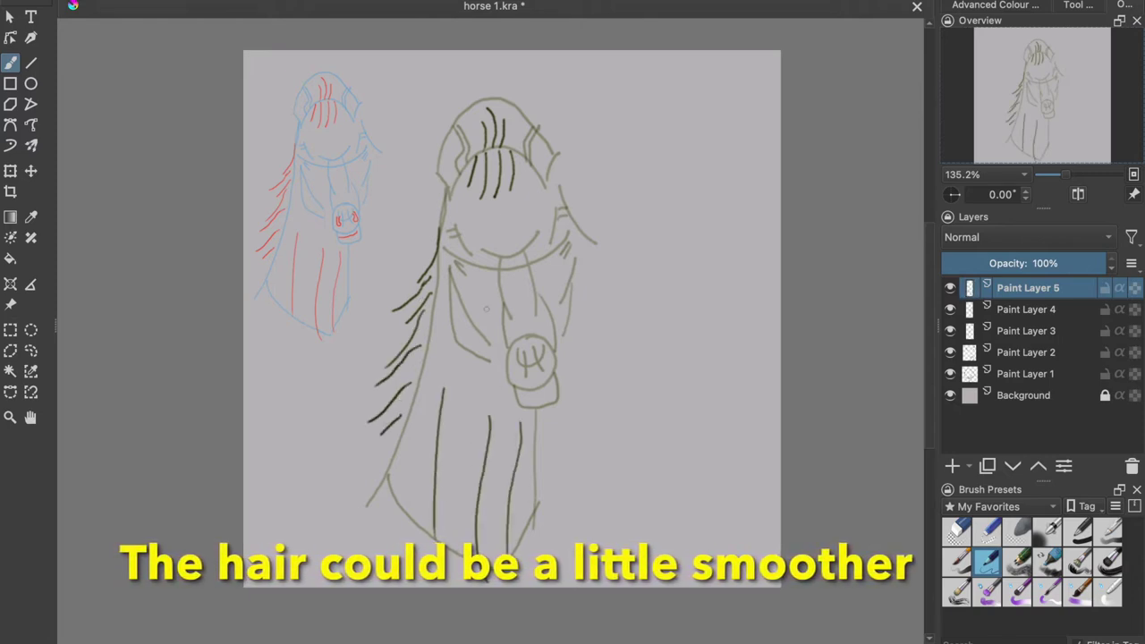
{"action": "left_click_drag", "start_coordinate": [516, 360], "coordinate": [520, 365]}
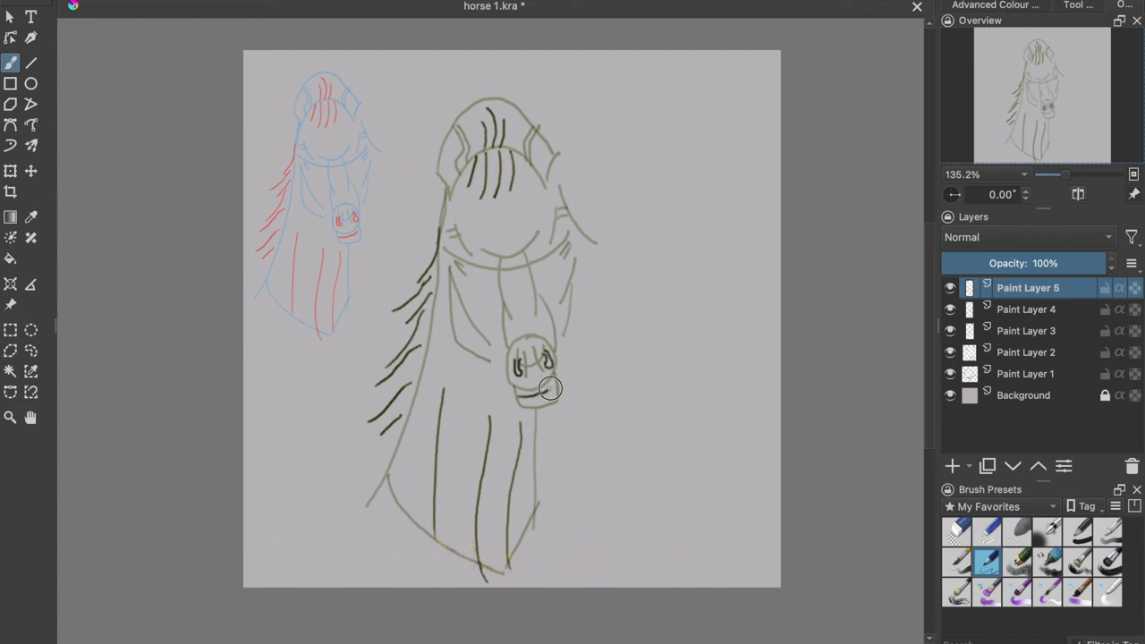
Step: Fade the hair sketch and draw the outlines of both ears in clean line art on a new layer
{"action": "left_click", "coordinate": [952, 466]}
{"action": "left_click", "coordinate": [1026, 309]}
{"action": "left_click", "coordinate": [1026, 288]}
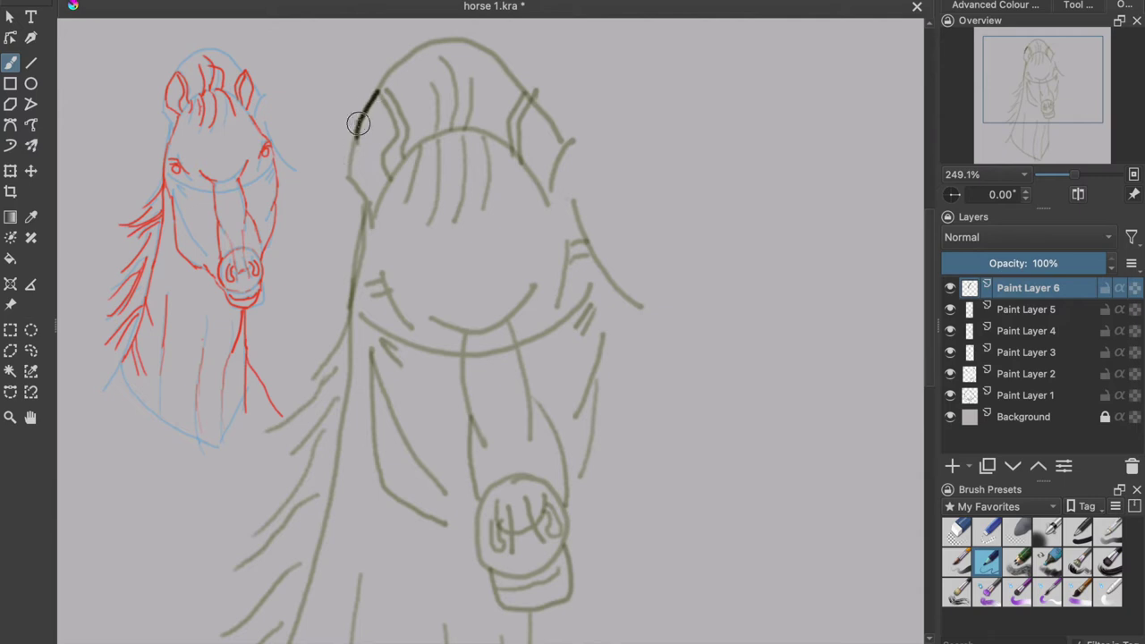
{"action": "mouse_move", "coordinate": [387, 180]}
{"action": "left_mouse_down"}
{"action": "mouse_move", "coordinate": [378, 90]}
{"action": "mouse_move", "coordinate": [407, 161]}
{"action": "left_mouse_up"}
{"action": "mouse_move", "coordinate": [503, 99]}
{"action": "left_mouse_down"}
{"action": "mouse_move", "coordinate": [519, 140]}
{"action": "mouse_move", "coordinate": [524, 93]}
{"action": "mouse_move", "coordinate": [535, 114]}
{"action": "mouse_move", "coordinate": [537, 97]}
{"action": "mouse_move", "coordinate": [547, 124]}
{"action": "mouse_move", "coordinate": [535, 172]}
{"action": "left_mouse_up"}
Step: Draw the curved forelock strands falling between the ears onto the forehead
{"action": "left_click_drag", "start_coordinate": [466, 127], "coordinate": [508, 186]}
{"action": "key", "text": "ctrl+z"}
{"action": "left_click_drag", "start_coordinate": [462, 137], "coordinate": [453, 222]}
{"action": "key", "text": "ctrl+z"}
{"action": "mouse_move", "coordinate": [454, 133]}
{"action": "left_mouse_down"}
{"action": "mouse_move", "coordinate": [466, 173]}
{"action": "mouse_move", "coordinate": [452, 213]}
{"action": "left_mouse_up"}
{"action": "left_click_drag", "start_coordinate": [429, 138], "coordinate": [432, 209]}
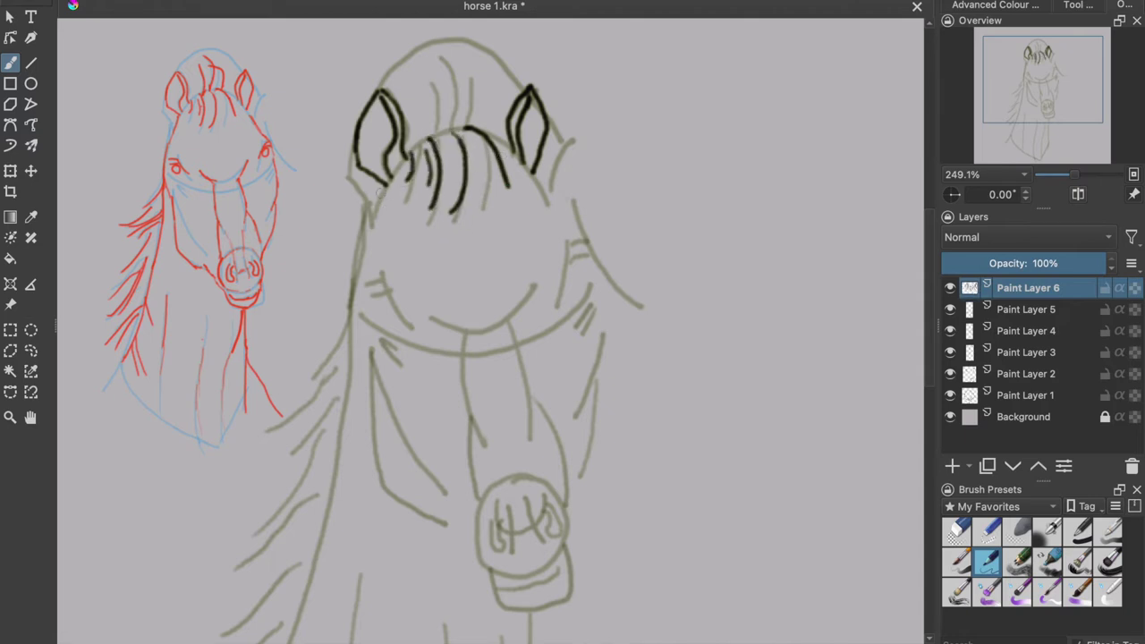
Step: Outline both sides of the head from the ears down past the eyes, continuing along the far cheek toward the muzzle
{"action": "left_click_drag", "start_coordinate": [364, 245], "coordinate": [354, 336]}
{"action": "key", "text": "ctrl+z"}
{"action": "left_click_drag", "start_coordinate": [361, 248], "coordinate": [351, 347]}
{"action": "left_click_drag", "start_coordinate": [540, 186], "coordinate": [566, 224]}
{"action": "left_click_drag", "start_coordinate": [544, 196], "coordinate": [597, 295]}
{"action": "key", "text": "ctrl+z"}
{"action": "mouse_move", "coordinate": [567, 226]}
{"action": "left_mouse_down"}
{"action": "mouse_move", "coordinate": [593, 268]}
{"action": "mouse_move", "coordinate": [603, 345]}
{"action": "mouse_move", "coordinate": [587, 394]}
{"action": "left_mouse_up"}
{"action": "left_click_drag", "start_coordinate": [597, 378], "coordinate": [578, 479]}
{"action": "key", "text": "ctrl+z"}
{"action": "left_click_drag", "start_coordinate": [597, 382], "coordinate": [570, 482]}
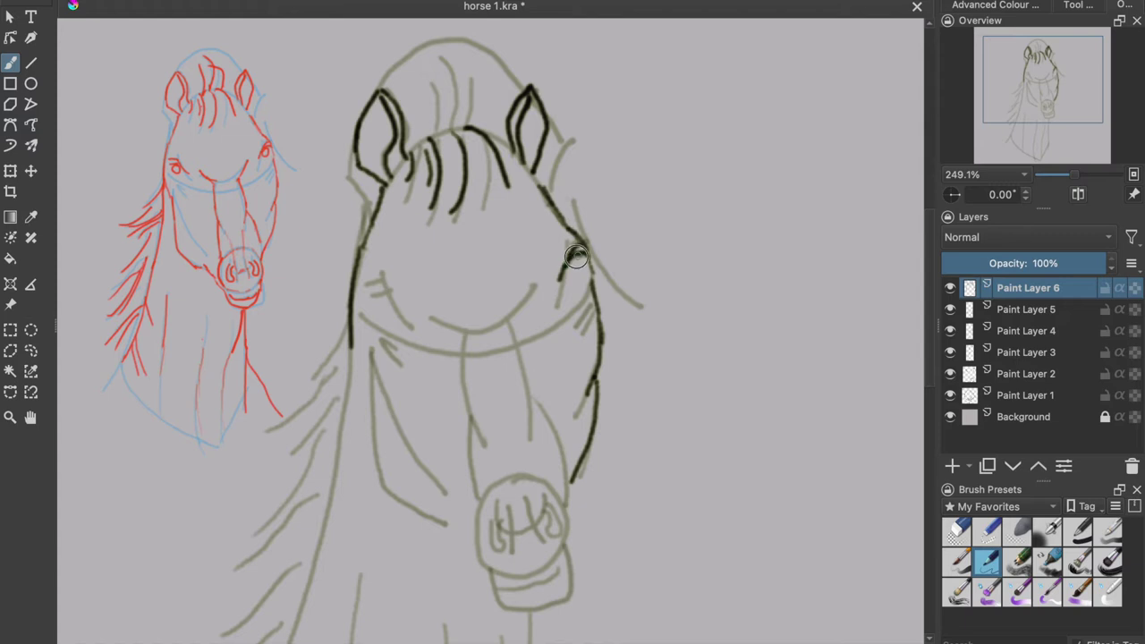
Step: Draw both eyes, the brow creases and the two nose-bridge lines running down to the muzzle
{"action": "left_click_drag", "start_coordinate": [379, 295], "coordinate": [383, 299]}
{"action": "left_click_drag", "start_coordinate": [469, 413], "coordinate": [474, 485]}
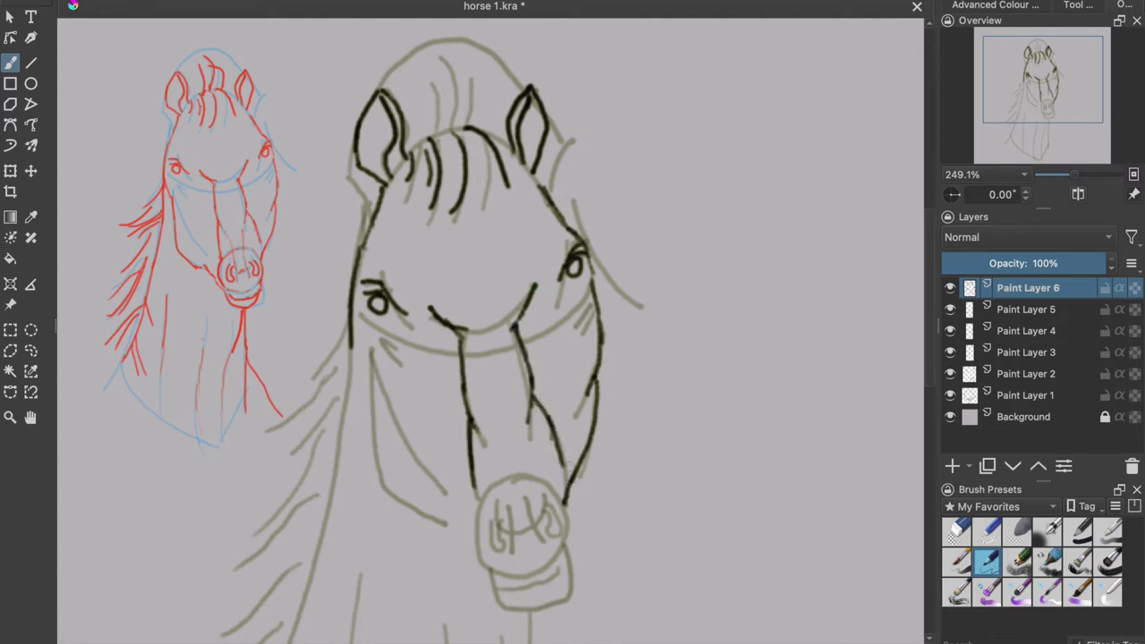
Step: Draw the round muzzle with its nostrils, and outline the near cheek, jaw and chin
{"action": "mouse_move", "coordinate": [600, 455]}
{"action": "left_mouse_down"}
{"action": "mouse_move", "coordinate": [654, 376]}
{"action": "mouse_move", "coordinate": [629, 323]}
{"action": "left_mouse_up"}
{"action": "mouse_move", "coordinate": [506, 364]}
{"action": "left_mouse_down"}
{"action": "mouse_move", "coordinate": [501, 409]}
{"action": "mouse_move", "coordinate": [557, 446]}
{"action": "left_mouse_up"}
{"action": "key", "text": "ctrl+z"}
{"action": "left_click_drag", "start_coordinate": [504, 369], "coordinate": [514, 435]}
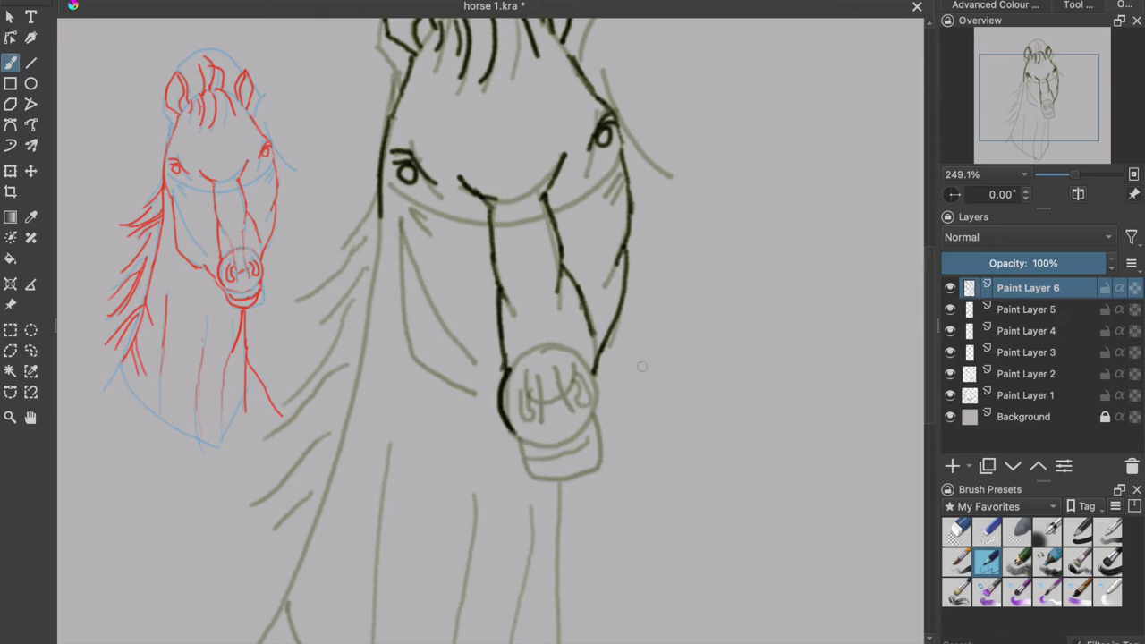
{"action": "left_click_drag", "start_coordinate": [523, 384], "coordinate": [528, 401]}
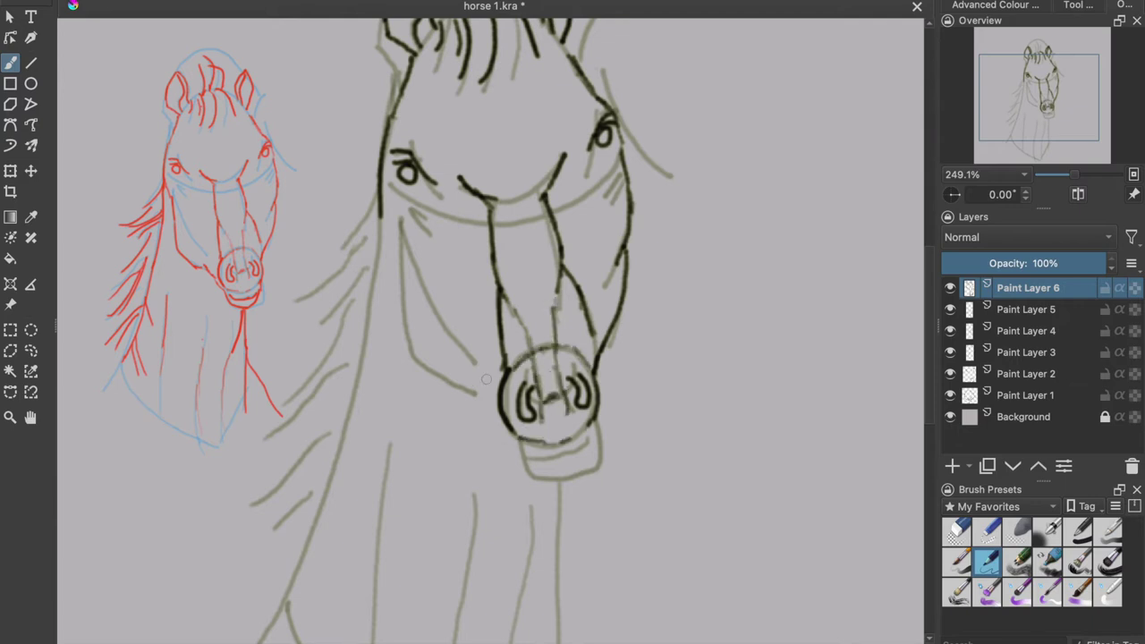
{"action": "mouse_move", "coordinate": [381, 170]}
{"action": "left_mouse_down"}
{"action": "mouse_move", "coordinate": [405, 308]}
{"action": "mouse_move", "coordinate": [452, 392]}
{"action": "left_mouse_up"}
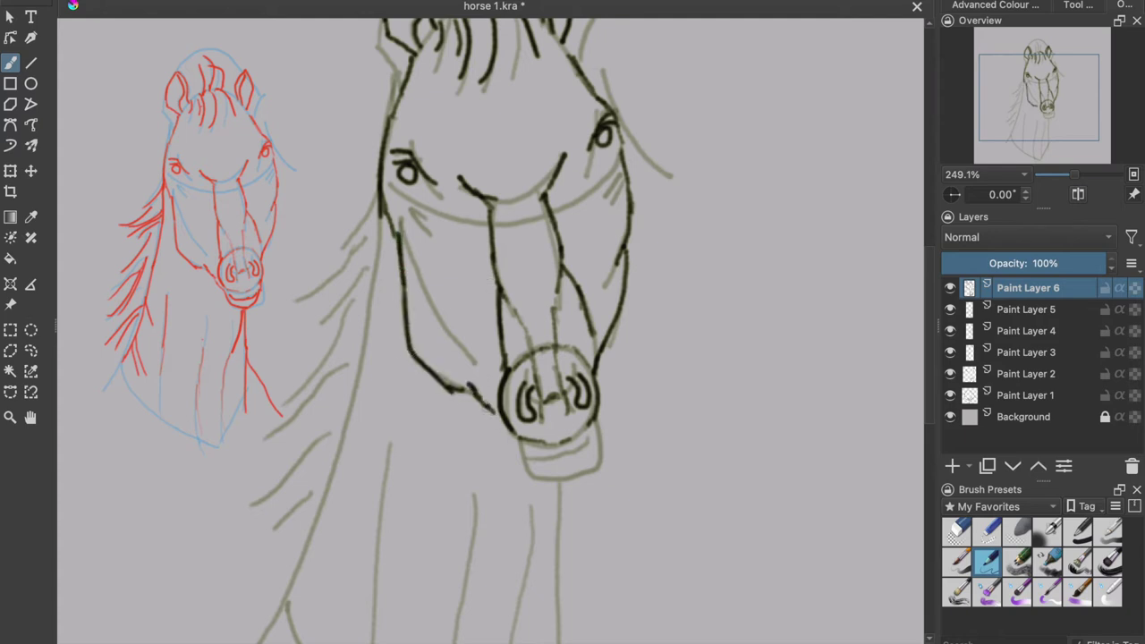
{"action": "left_click_drag", "start_coordinate": [509, 438], "coordinate": [566, 477]}
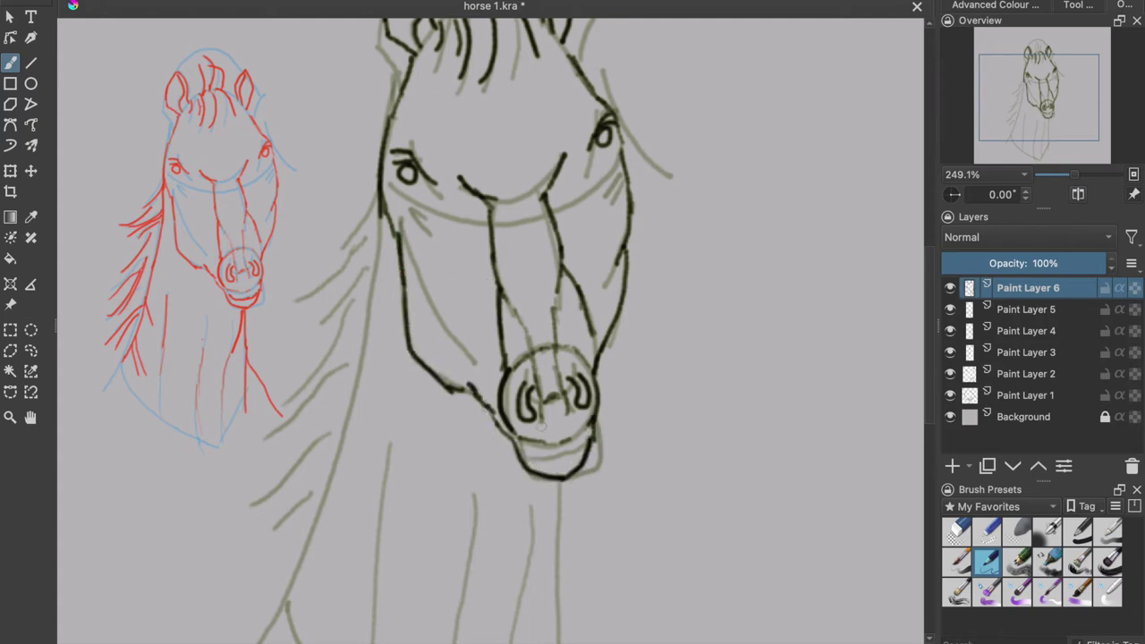
Step: Draw the back of the neck with its short lower strands and the inner neck line
{"action": "left_click_drag", "start_coordinate": [379, 210], "coordinate": [377, 296]}
{"action": "left_click_drag", "start_coordinate": [391, 441], "coordinate": [454, 343]}
{"action": "mouse_move", "coordinate": [442, 185]}
{"action": "left_mouse_down"}
{"action": "mouse_move", "coordinate": [358, 490]}
{"action": "mouse_move", "coordinate": [388, 526]}
{"action": "left_mouse_up"}
{"action": "left_click_drag", "start_coordinate": [382, 442], "coordinate": [405, 526]}
{"action": "left_click_drag", "start_coordinate": [371, 465], "coordinate": [351, 498]}
{"action": "left_click_drag", "start_coordinate": [403, 359], "coordinate": [419, 417]}
{"action": "left_click_drag", "start_coordinate": [450, 351], "coordinate": [443, 465]}
Step: Draw the throat line below the chin, the front neck edge and the chest line slanting outward
{"action": "scroll", "coordinate": [380, 523], "scroll_direction": "down", "scroll_amount": 2}
{"action": "mouse_move", "coordinate": [570, 357]}
{"action": "left_mouse_down"}
{"action": "mouse_move", "coordinate": [542, 436]}
{"action": "mouse_move", "coordinate": [567, 541]}
{"action": "left_mouse_up"}
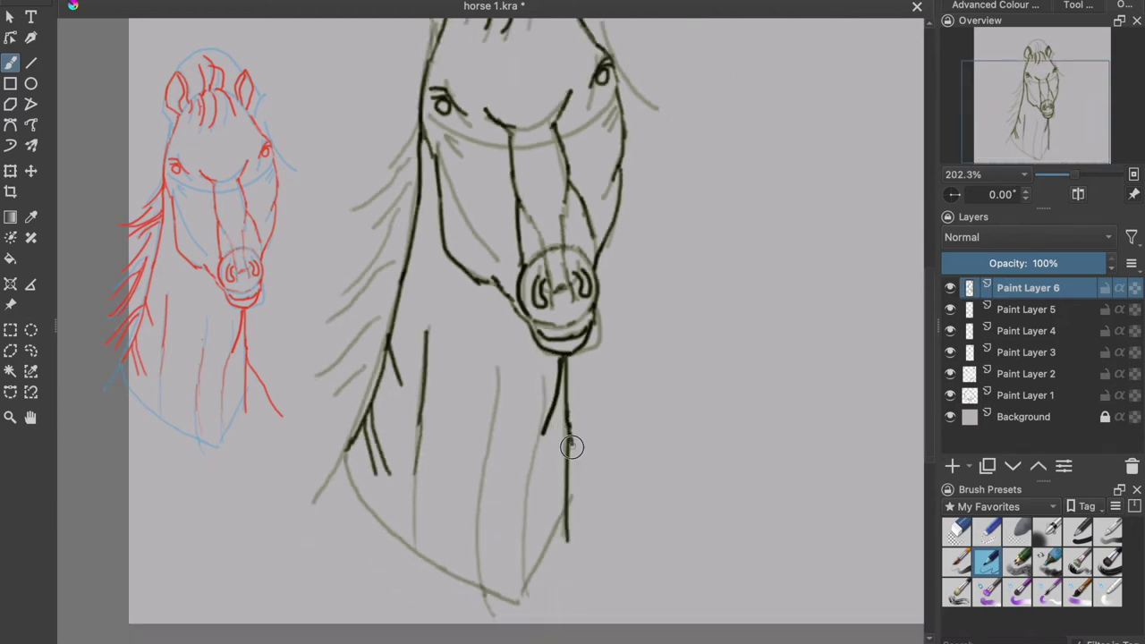
{"action": "left_click_drag", "start_coordinate": [565, 449], "coordinate": [631, 551]}
Step: Draw the mane strands sweeping outward along the back of the neck
{"action": "scroll", "coordinate": [631, 551], "scroll_direction": "down", "scroll_amount": 1}
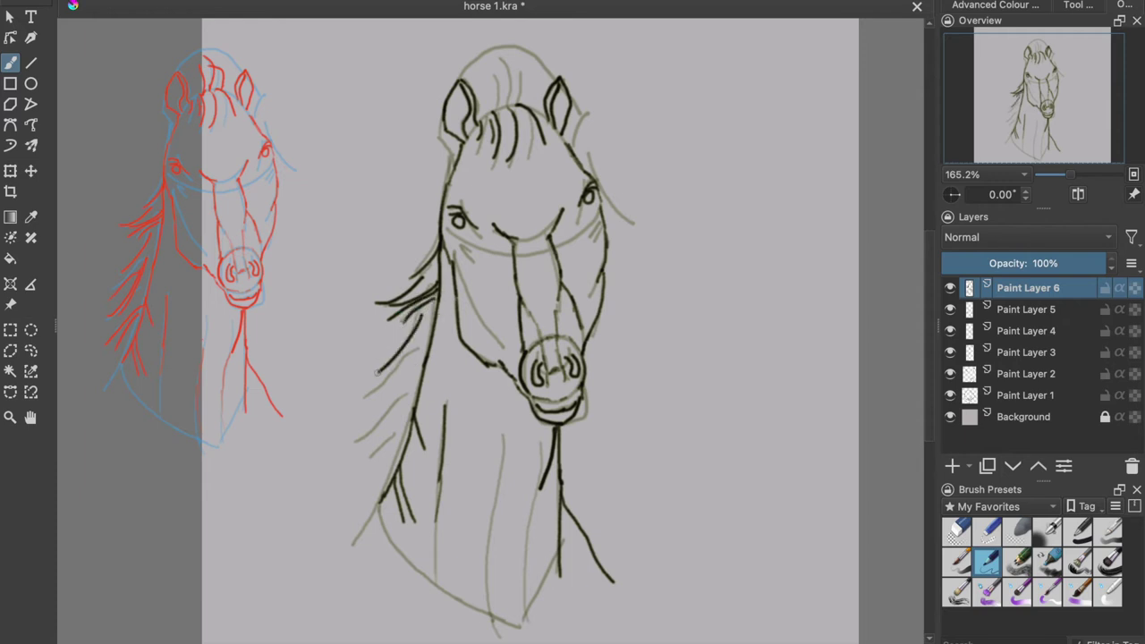
{"action": "left_click_drag", "start_coordinate": [426, 346], "coordinate": [395, 376]}
{"action": "left_click_drag", "start_coordinate": [424, 351], "coordinate": [359, 414]}
{"action": "left_click_drag", "start_coordinate": [424, 343], "coordinate": [354, 476]}
{"action": "key", "text": "ctrl+z"}
{"action": "left_click_drag", "start_coordinate": [403, 433], "coordinate": [369, 486]}
Step: Hide the construction sketches on Paint Layers 1 to 4, keeping the hair sketch and the line art visible
{"action": "left_click", "coordinate": [1040, 357]}
{"action": "left_click", "coordinate": [1037, 288]}
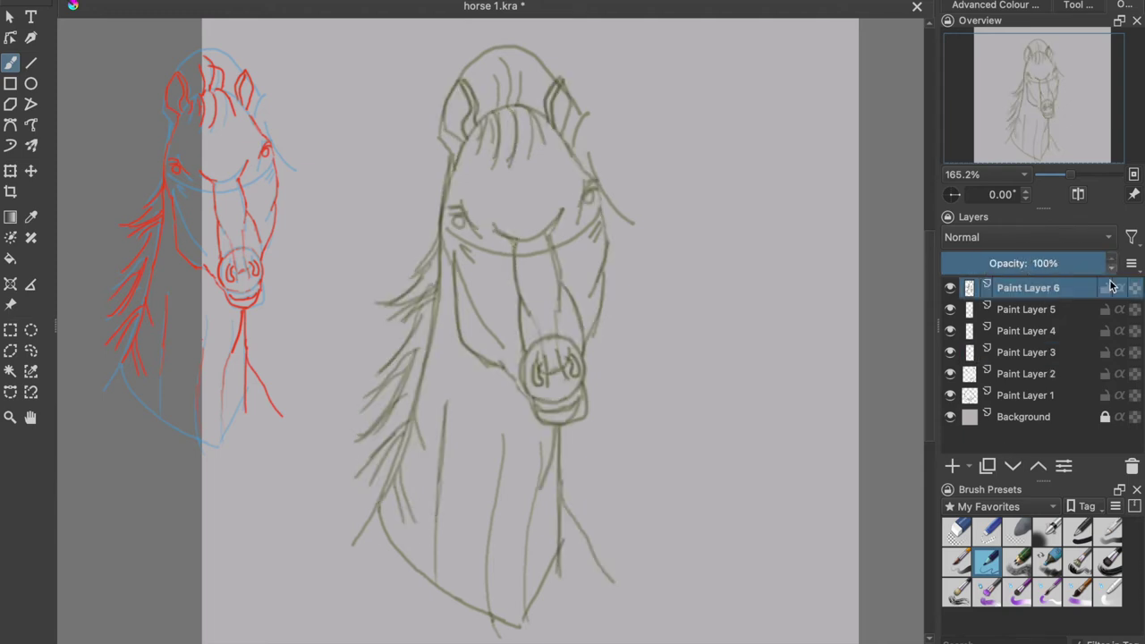
{"action": "left_click", "coordinate": [951, 396]}
{"action": "left_click", "coordinate": [951, 374]}
{"action": "left_click", "coordinate": [951, 352]}
{"action": "left_click", "coordinate": [952, 332]}
{"action": "left_click", "coordinate": [953, 311]}
{"action": "left_click", "coordinate": [951, 310]}
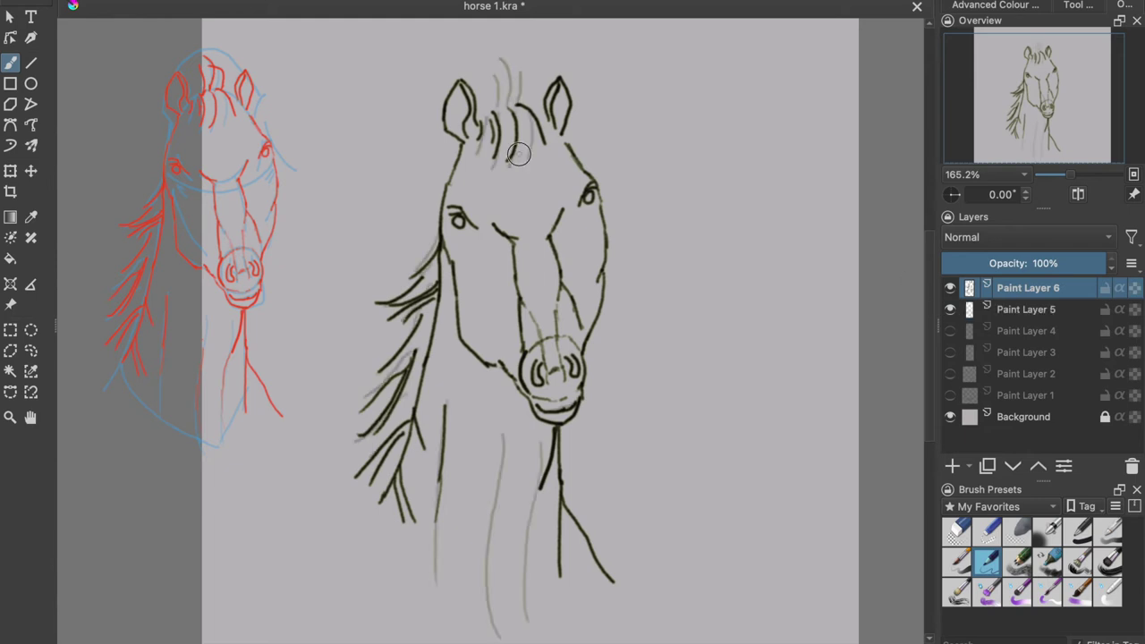
Step: Draw the upright forelock strands rising above the forehead between the ears
{"action": "left_click_drag", "start_coordinate": [507, 101], "coordinate": [500, 59]}
{"action": "key", "text": "ctrl+z"}
{"action": "left_click_drag", "start_coordinate": [510, 107], "coordinate": [497, 56]}
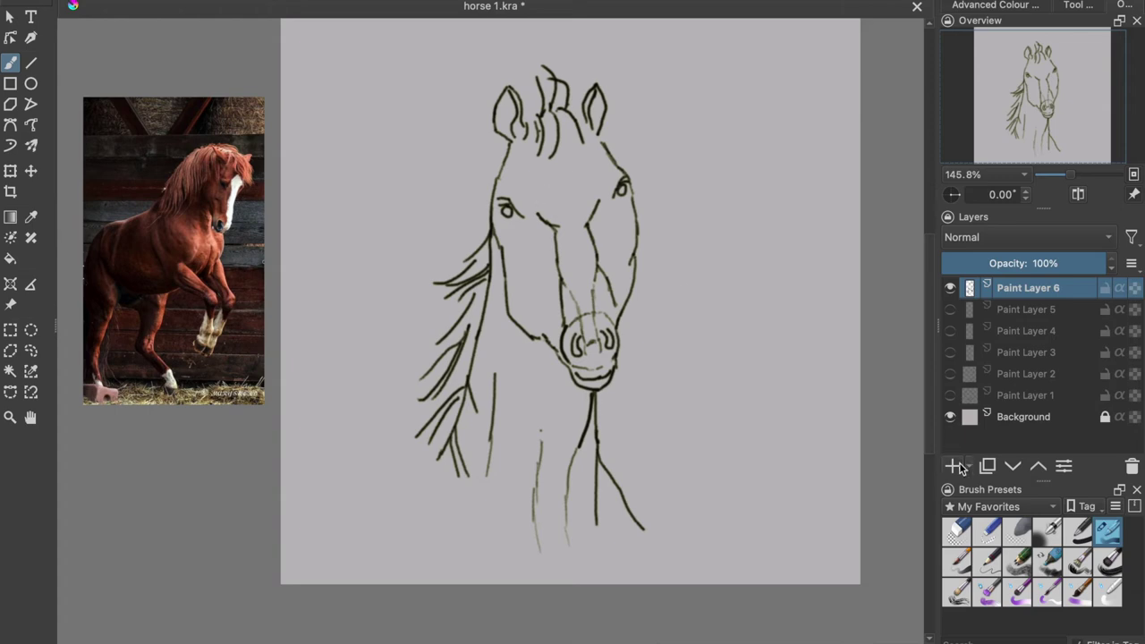
Step: Fade the line art and paint the horse's brown base colour on a new layer placed beneath it
{"action": "left_click", "coordinate": [957, 466]}
{"action": "left_click_drag", "start_coordinate": [1029, 289], "coordinate": [1030, 319]}
{"action": "left_click", "coordinate": [1027, 288]}
{"action": "left_click", "coordinate": [995, 261]}
{"action": "left_click", "coordinate": [1033, 308]}
{"action": "mouse_move", "coordinate": [519, 204]}
{"action": "left_mouse_down"}
{"action": "mouse_move", "coordinate": [512, 224]}
{"action": "mouse_move", "coordinate": [532, 143]}
{"action": "mouse_move", "coordinate": [475, 420]}
{"action": "mouse_move", "coordinate": [505, 436]}
{"action": "mouse_move", "coordinate": [478, 489]}
{"action": "mouse_move", "coordinate": [629, 537]}
{"action": "mouse_move", "coordinate": [560, 504]}
{"action": "mouse_move", "coordinate": [599, 488]}
{"action": "mouse_move", "coordinate": [596, 345]}
{"action": "mouse_move", "coordinate": [508, 109]}
{"action": "mouse_move", "coordinate": [640, 265]}
{"action": "mouse_move", "coordinate": [641, 231]}
{"action": "left_mouse_up"}
Step: Paint the mane and forelock in a lighter reddish brown on a new layer
{"action": "left_click", "coordinate": [952, 466]}
{"action": "mouse_move", "coordinate": [486, 247]}
{"action": "left_mouse_down"}
{"action": "mouse_move", "coordinate": [460, 274]}
{"action": "mouse_move", "coordinate": [455, 401]}
{"action": "mouse_move", "coordinate": [432, 437]}
{"action": "left_mouse_up"}
{"action": "right_click", "coordinate": [490, 272]}
{"action": "mouse_move", "coordinate": [539, 145]}
{"action": "left_mouse_down"}
{"action": "mouse_move", "coordinate": [550, 128]}
{"action": "mouse_move", "coordinate": [540, 96]}
{"action": "left_mouse_up"}
Step: On a new layer above the base colour, shade the neck and the near side of the face with dark reddish browns
{"action": "left_click", "coordinate": [1027, 331]}
{"action": "left_click", "coordinate": [952, 466]}
{"action": "right_click", "coordinate": [590, 261]}
{"action": "right_click", "coordinate": [583, 217]}
{"action": "left_click", "coordinate": [585, 230]}
{"action": "mouse_move", "coordinate": [460, 474]}
{"action": "left_mouse_down"}
{"action": "mouse_move", "coordinate": [519, 373]}
{"action": "mouse_move", "coordinate": [534, 498]}
{"action": "mouse_move", "coordinate": [522, 528]}
{"action": "left_mouse_up"}
{"action": "right_click", "coordinate": [537, 277]}
{"action": "left_click", "coordinate": [493, 254]}
{"action": "left_click_drag", "start_coordinate": [498, 266], "coordinate": [534, 355]}
Step: Paint lighter orange-brown tones over the forehead and along the far side of the face
{"action": "right_click", "coordinate": [559, 234]}
{"action": "left_click", "coordinate": [551, 229]}
{"action": "left_click_drag", "start_coordinate": [592, 159], "coordinate": [625, 279]}
{"action": "mouse_move", "coordinate": [588, 191]}
{"action": "left_mouse_down"}
{"action": "mouse_move", "coordinate": [606, 322]}
{"action": "mouse_move", "coordinate": [601, 258]}
{"action": "left_mouse_up"}
{"action": "left_click_drag", "start_coordinate": [589, 139], "coordinate": [607, 313]}
{"action": "mouse_move", "coordinate": [553, 195]}
{"action": "left_mouse_down"}
{"action": "mouse_move", "coordinate": [574, 313]}
{"action": "mouse_move", "coordinate": [601, 317]}
{"action": "left_mouse_up"}
{"action": "left_click_drag", "start_coordinate": [580, 183], "coordinate": [553, 286]}
Step: Blend darker brown into the near side of the face and paint lighter brown down the front of the neck and chest
{"action": "left_click", "coordinate": [549, 252], "text": "ctrl"}
{"action": "mouse_move", "coordinate": [540, 192]}
{"action": "left_mouse_down"}
{"action": "mouse_move", "coordinate": [526, 247]}
{"action": "mouse_move", "coordinate": [533, 342]}
{"action": "left_mouse_up"}
{"action": "right_click", "coordinate": [502, 290]}
{"action": "left_click", "coordinate": [504, 303]}
{"action": "mouse_move", "coordinate": [530, 386]}
{"action": "left_mouse_down"}
{"action": "mouse_move", "coordinate": [530, 514]}
{"action": "mouse_move", "coordinate": [553, 537]}
{"action": "left_mouse_up"}
{"action": "left_click", "coordinate": [636, 228], "text": "ctrl"}
{"action": "left_click_drag", "start_coordinate": [589, 441], "coordinate": [637, 546]}
{"action": "mouse_move", "coordinate": [577, 390]}
{"action": "left_mouse_down"}
{"action": "mouse_move", "coordinate": [592, 488]}
{"action": "mouse_move", "coordinate": [532, 531]}
{"action": "mouse_move", "coordinate": [513, 195]}
{"action": "left_mouse_up"}
Step: Paint a pale pink blaze from the forehead down the nose on a new layer
{"action": "left_click", "coordinate": [954, 466]}
{"action": "right_click", "coordinate": [567, 245]}
{"action": "mouse_move", "coordinate": [565, 166]}
{"action": "left_mouse_down"}
{"action": "mouse_move", "coordinate": [592, 293]}
{"action": "mouse_move", "coordinate": [570, 214]}
{"action": "left_mouse_up"}
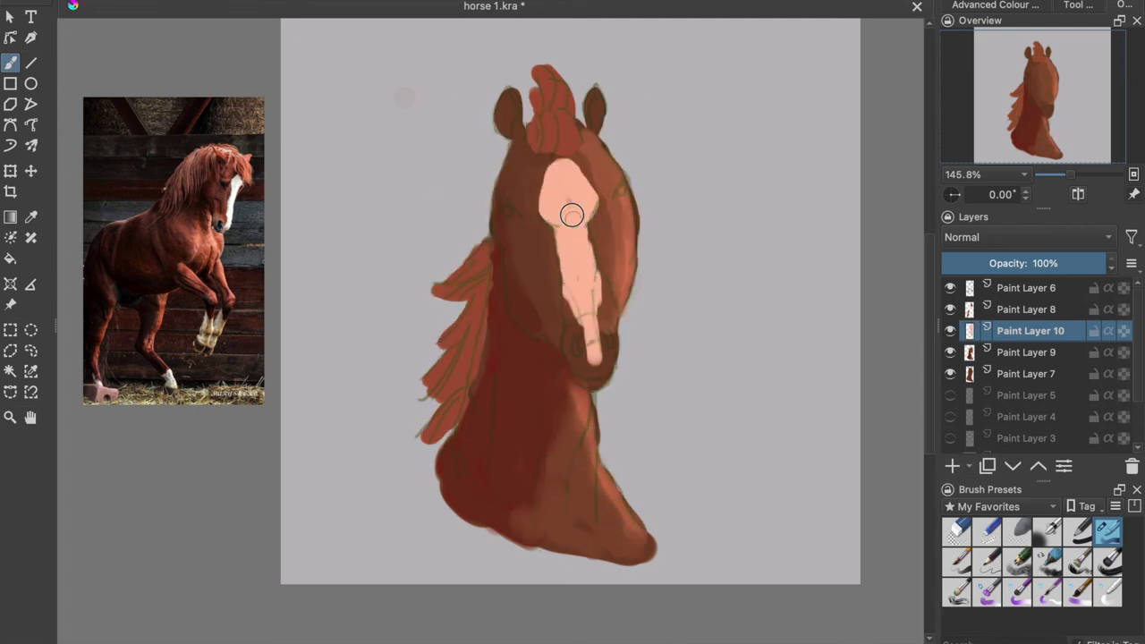
Step: Paint the tip of the muzzle and the nostrils dark brown and touch up the lower edge of the blaze
{"action": "right_click", "coordinate": [605, 367]}
{"action": "left_click", "coordinate": [606, 388]}
{"action": "mouse_move", "coordinate": [586, 376]}
{"action": "left_mouse_down"}
{"action": "mouse_move", "coordinate": [598, 369]}
{"action": "mouse_move", "coordinate": [577, 354]}
{"action": "left_mouse_up"}
{"action": "left_click_drag", "start_coordinate": [610, 338], "coordinate": [611, 346]}
{"action": "left_click", "coordinate": [594, 338], "text": "ctrl"}
{"action": "left_click_drag", "start_coordinate": [600, 286], "coordinate": [596, 323]}
Step: Paint a paler pink highlight on the blaze, from the forehead down its far edge
{"action": "right_click", "coordinate": [1023, 329]}
{"action": "left_click", "coordinate": [1021, 130]}
{"action": "left_click", "coordinate": [953, 466]}
{"action": "right_click", "coordinate": [626, 226]}
{"action": "left_click", "coordinate": [637, 206]}
{"action": "left_click_drag", "start_coordinate": [575, 170], "coordinate": [597, 288]}
Step: Blend orange-brown along the far side of the face and add brown strokes down the near cheek
{"action": "left_click", "coordinate": [616, 215], "text": "ctrl"}
{"action": "left_click_drag", "start_coordinate": [609, 210], "coordinate": [610, 286]}
{"action": "left_click_drag", "start_coordinate": [526, 260], "coordinate": [527, 295]}
{"action": "left_click_drag", "start_coordinate": [557, 335], "coordinate": [558, 294]}
{"action": "scroll", "coordinate": [536, 269], "scroll_direction": "up", "scroll_amount": 3}
{"action": "scroll", "coordinate": [537, 268], "scroll_direction": "down", "scroll_amount": 3}
Step: Paint a deep dark red shadow on the neck along the edge of the mane
{"action": "right_click", "coordinate": [488, 391]}
{"action": "left_click", "coordinate": [490, 410]}
{"action": "mouse_move", "coordinate": [493, 392]}
{"action": "left_mouse_down"}
{"action": "mouse_move", "coordinate": [474, 460]}
{"action": "mouse_move", "coordinate": [448, 481]}
{"action": "left_mouse_up"}
{"action": "left_click_drag", "start_coordinate": [492, 364], "coordinate": [489, 383]}
Step: Paint alternating light orange-brown and reddish-brown streaks down the throat and chest, sampling tones from the painting
{"action": "mouse_move", "coordinate": [574, 403]}
{"action": "left_mouse_down"}
{"action": "mouse_move", "coordinate": [572, 499]}
{"action": "mouse_move", "coordinate": [589, 437]}
{"action": "mouse_move", "coordinate": [547, 510]}
{"action": "mouse_move", "coordinate": [567, 497]}
{"action": "mouse_move", "coordinate": [577, 425]}
{"action": "left_mouse_up"}
{"action": "left_click", "coordinate": [585, 415], "text": "ctrl"}
{"action": "left_click", "coordinate": [605, 555], "text": "ctrl"}
{"action": "left_click", "coordinate": [571, 496], "text": "ctrl"}
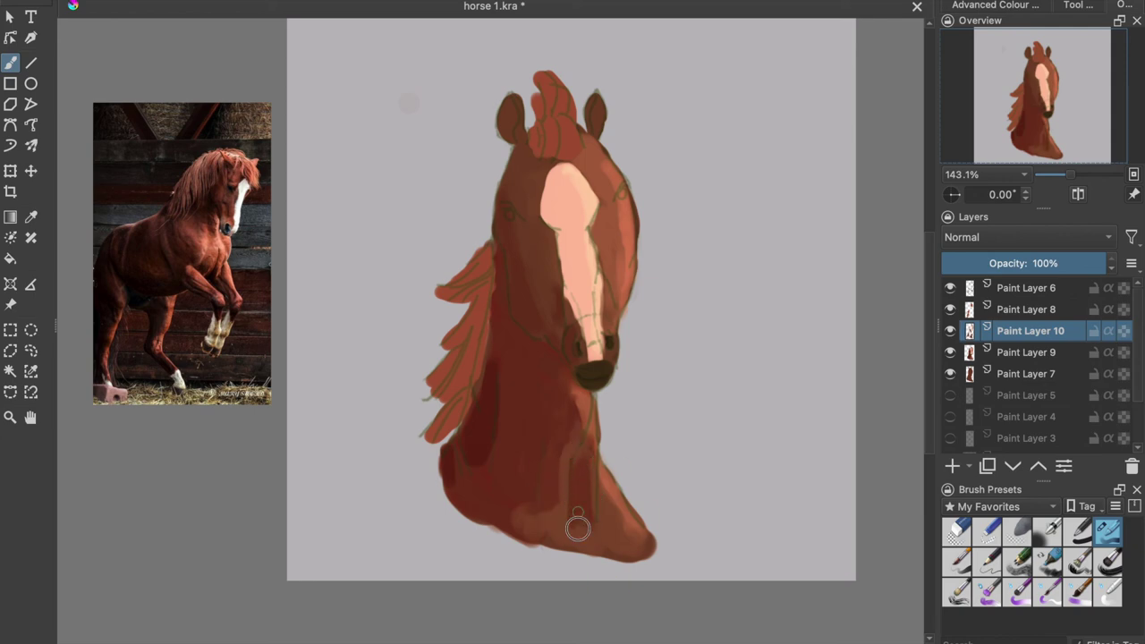
{"action": "left_click_drag", "start_coordinate": [572, 523], "coordinate": [514, 516]}
{"action": "left_click", "coordinate": [563, 487], "text": "ctrl"}
{"action": "left_click_drag", "start_coordinate": [577, 429], "coordinate": [564, 504]}
{"action": "left_click", "coordinate": [564, 497], "text": "ctrl"}
{"action": "mouse_move", "coordinate": [545, 442]}
{"action": "left_mouse_down"}
{"action": "mouse_move", "coordinate": [542, 459]}
{"action": "mouse_move", "coordinate": [567, 408]}
{"action": "left_mouse_up"}
{"action": "left_click", "coordinate": [563, 397], "text": "ctrl"}
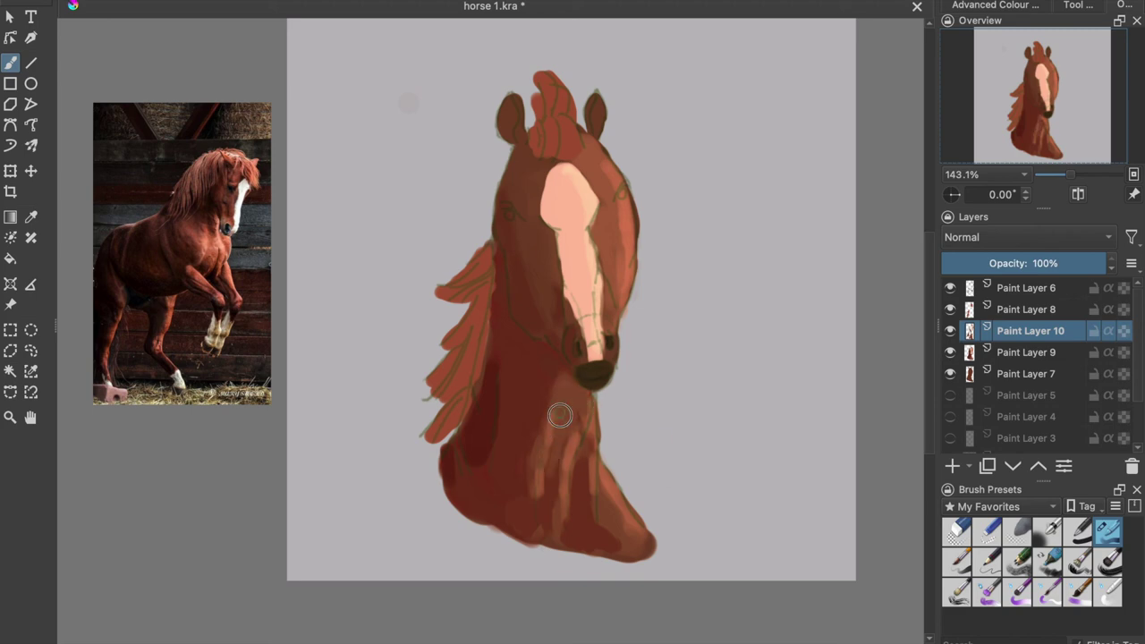
Step: Shade the inside of the near ear dark red, lighten the far ear, and paint both eyes dark
{"action": "left_click_drag", "start_coordinate": [510, 100], "coordinate": [508, 135]}
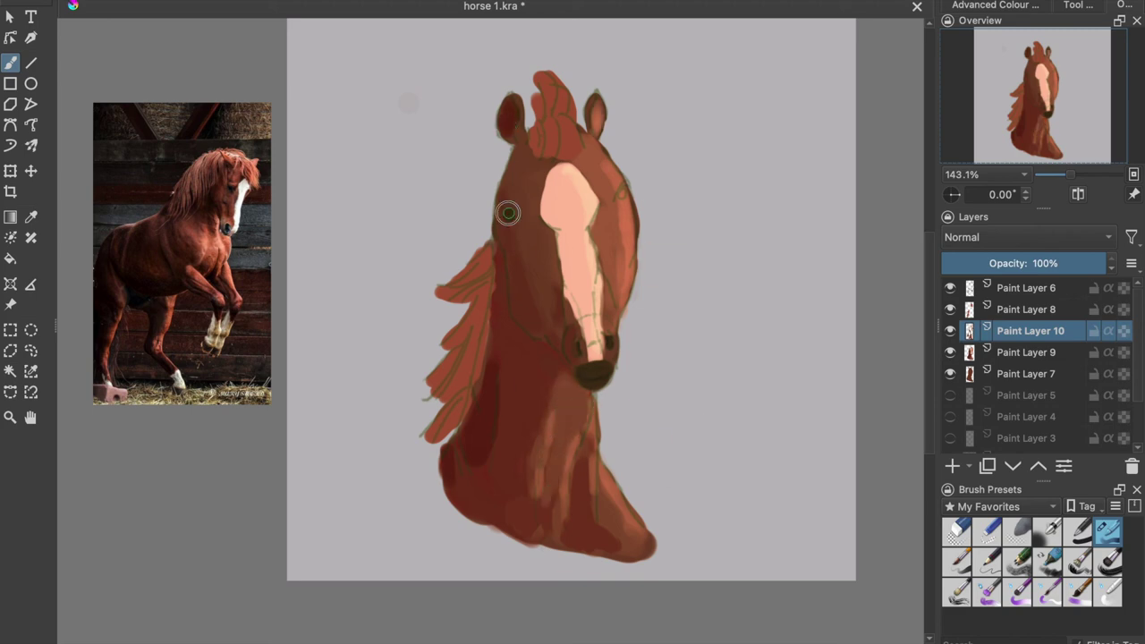
{"action": "scroll", "coordinate": [630, 139], "scroll_direction": "up", "scroll_amount": 3}
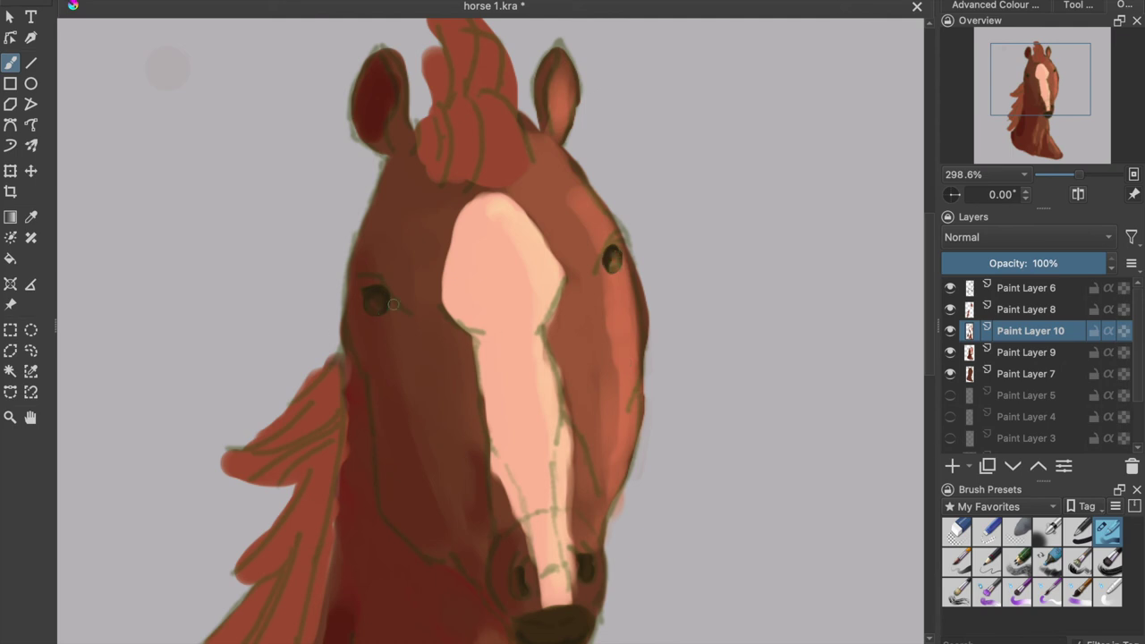
{"action": "scroll", "coordinate": [477, 286], "scroll_direction": "down", "scroll_amount": 3}
Step: On a new layer above the mane colour, paint pale orange and olive-brown hair strands over the neck mane with a bristly brush
{"action": "left_click", "coordinate": [1027, 309]}
{"action": "left_click", "coordinate": [953, 466]}
{"action": "right_click", "coordinate": [454, 430]}
{"action": "left_click", "coordinate": [473, 421]}
{"action": "left_click", "coordinate": [1108, 562]}
{"action": "mouse_move", "coordinate": [404, 326]}
{"action": "left_mouse_down"}
{"action": "mouse_move", "coordinate": [359, 365]}
{"action": "mouse_move", "coordinate": [351, 425]}
{"action": "left_mouse_up"}
{"action": "right_click", "coordinate": [368, 423]}
{"action": "left_click", "coordinate": [367, 430]}
{"action": "right_click", "coordinate": [368, 433]}
{"action": "left_click_drag", "start_coordinate": [399, 395], "coordinate": [370, 514]}
{"action": "left_click_drag", "start_coordinate": [412, 351], "coordinate": [383, 416]}
{"action": "left_click_drag", "start_coordinate": [416, 297], "coordinate": [406, 346]}
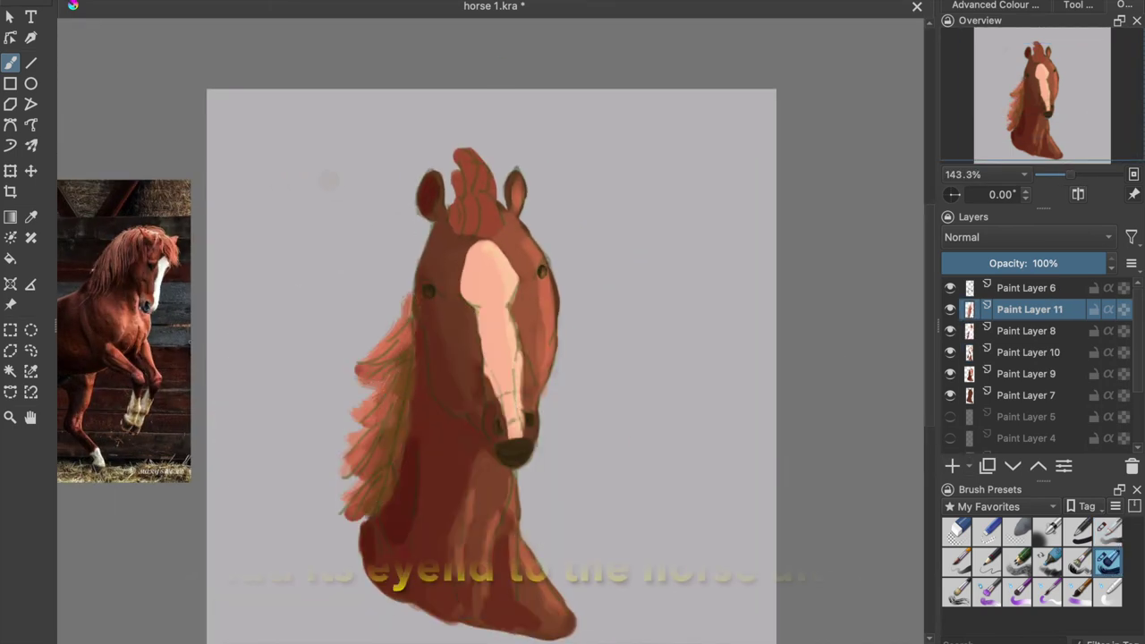
Step: Paint bristly reddish hair strands over the forelock between the ears using a colour sampled from it
{"action": "left_click", "coordinate": [476, 190], "text": "ctrl"}
{"action": "mouse_move", "coordinate": [474, 165]}
{"action": "left_mouse_down"}
{"action": "mouse_move", "coordinate": [492, 186]}
{"action": "mouse_move", "coordinate": [481, 210]}
{"action": "left_mouse_up"}
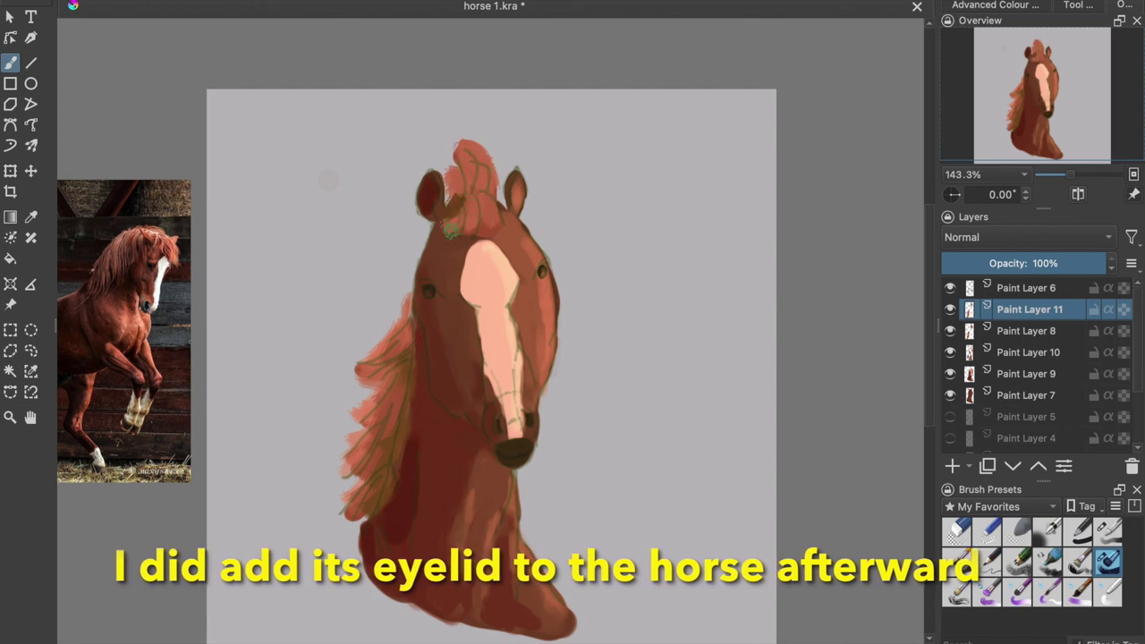